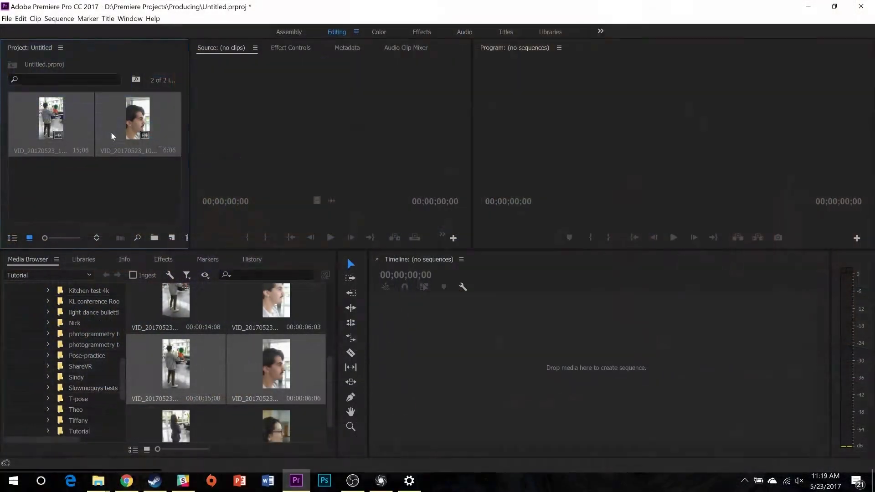
- Add both clips to a new sequence, display timecode in frames, and scrub to frame 637
left_click_drag(110, 129, 404, 361)
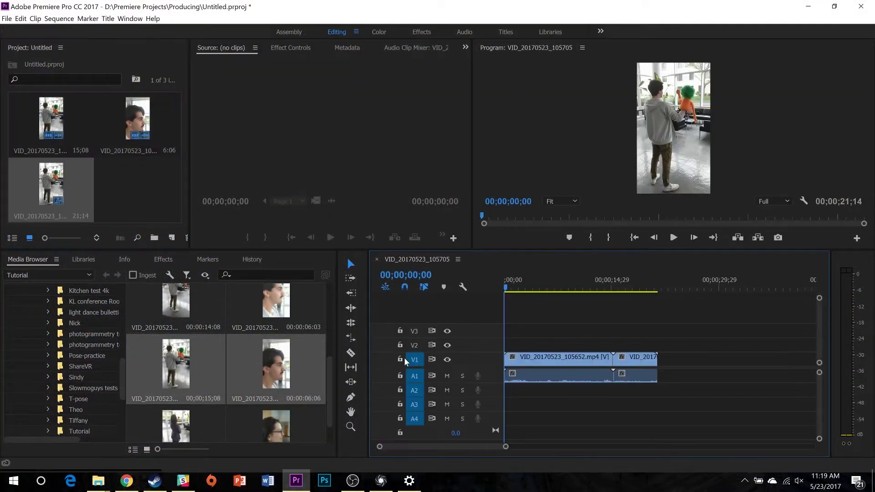
right_click(402, 276)
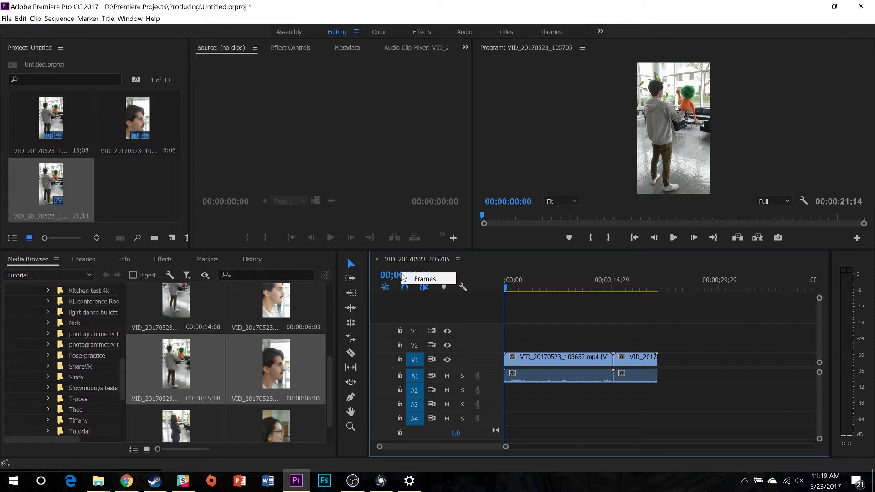
left_click(422, 280)
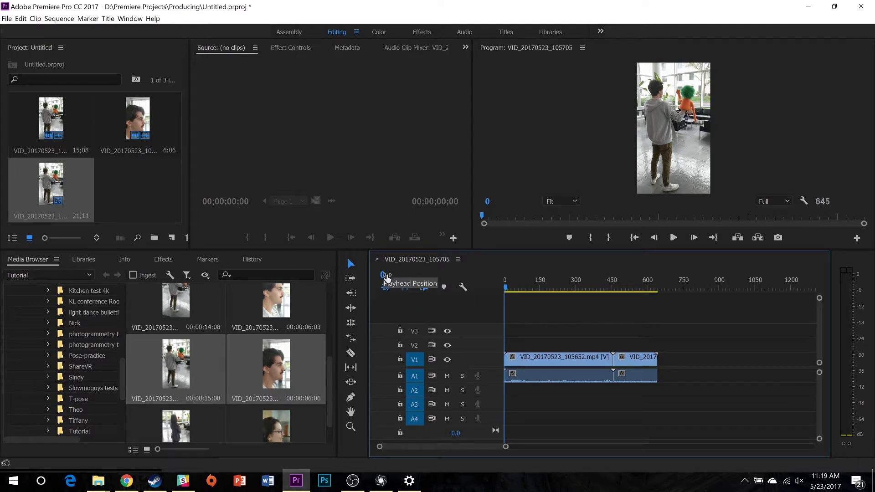
left_click_drag(504, 287, 658, 299)
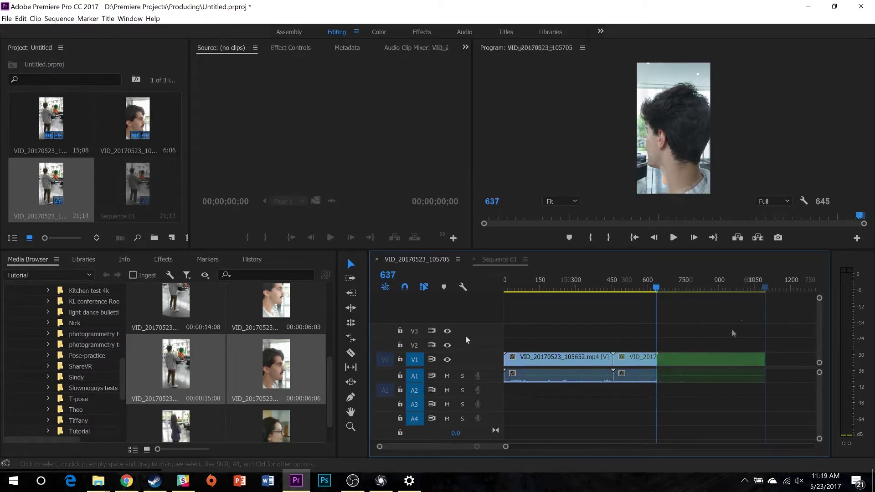
- Open Speed/Duration for the Sequence 01 clip and begin entering a 375-frame duration
left_click(667, 364)
right_click(667, 364)
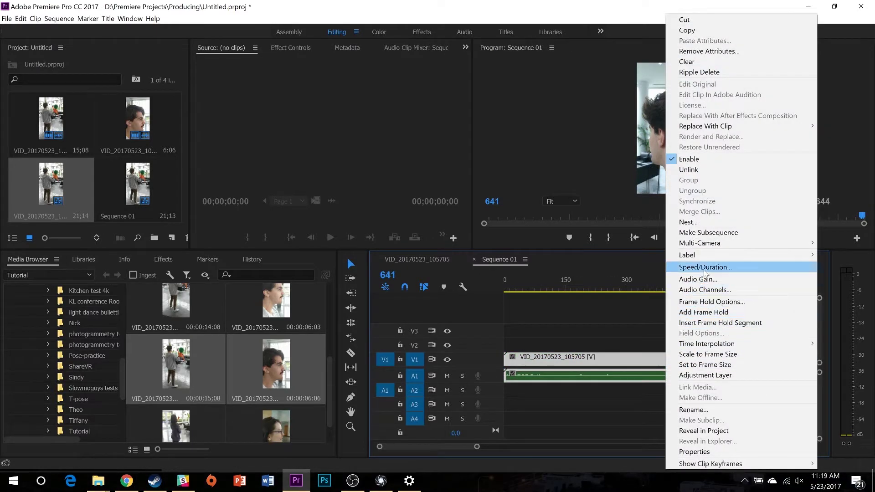
left_click(699, 268)
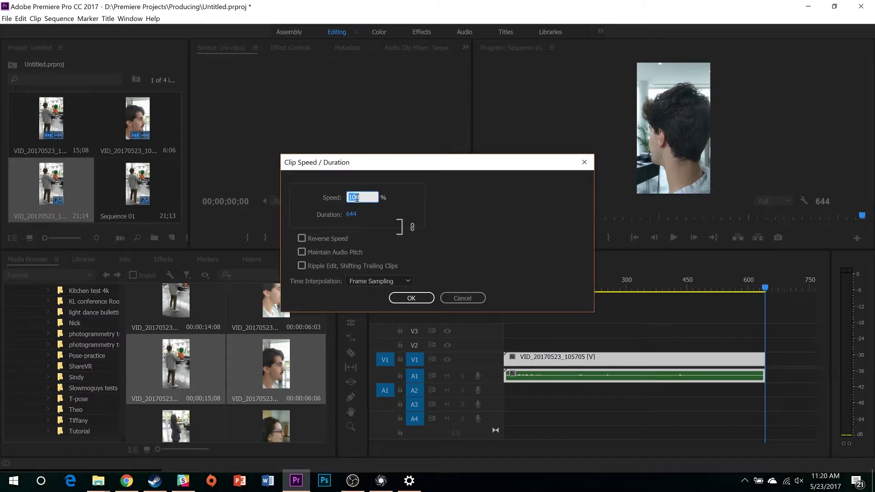
left_click(353, 215)
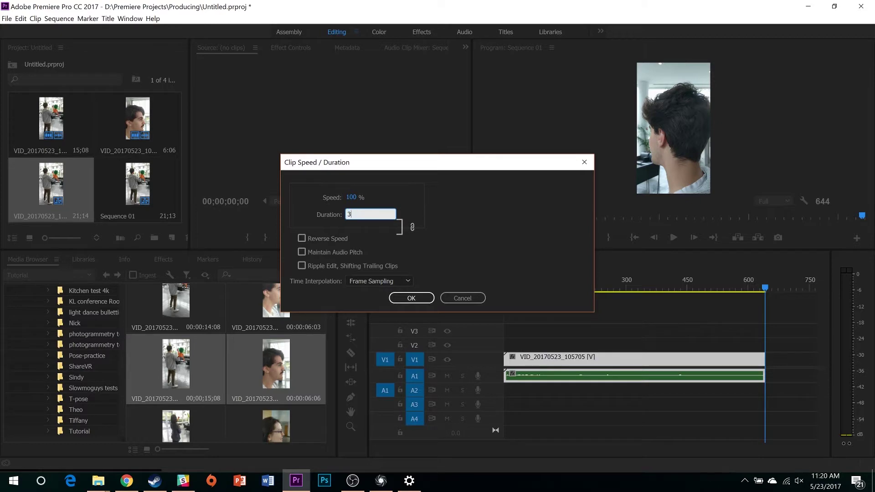
- Confirm the 375-frame duration and set up a media export with TIFF as the format
key("Return")
left_click(6, 18)
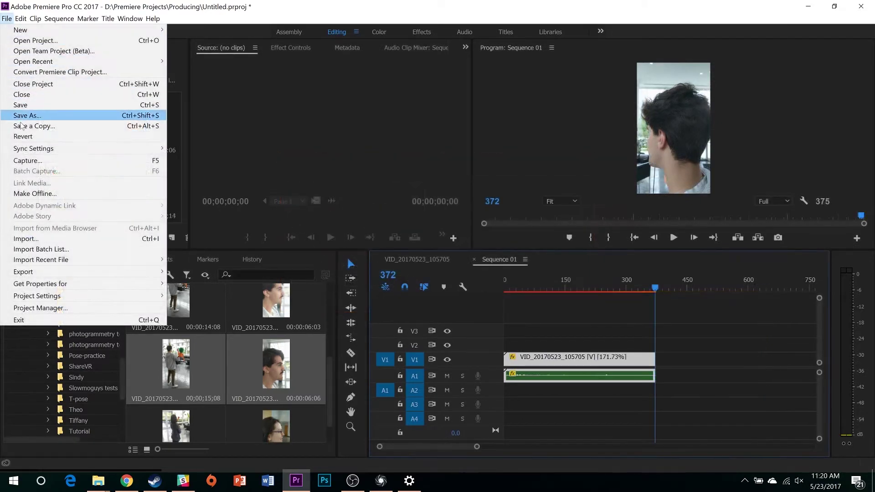
mouse_move(43, 272)
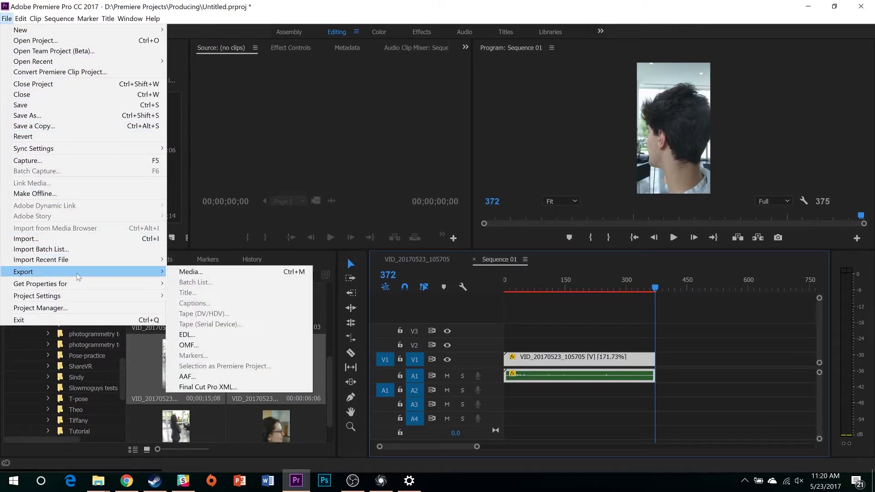
left_click(190, 273)
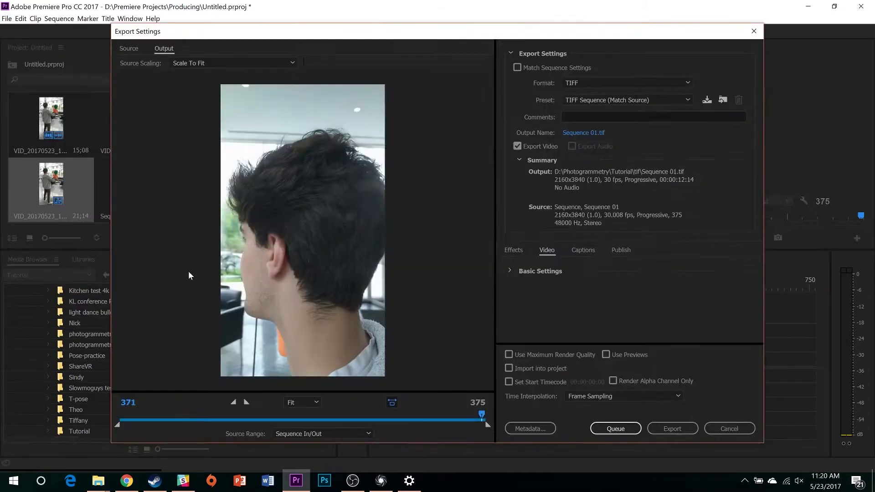
left_click(586, 84)
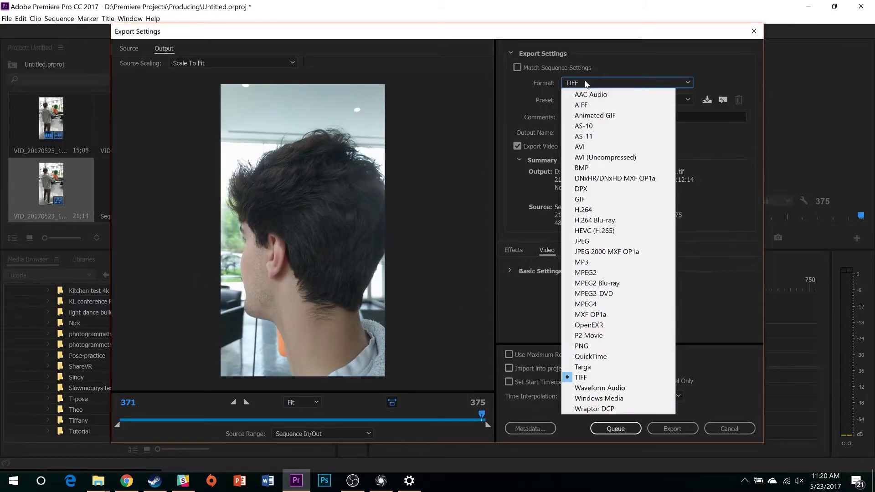
left_click(597, 378)
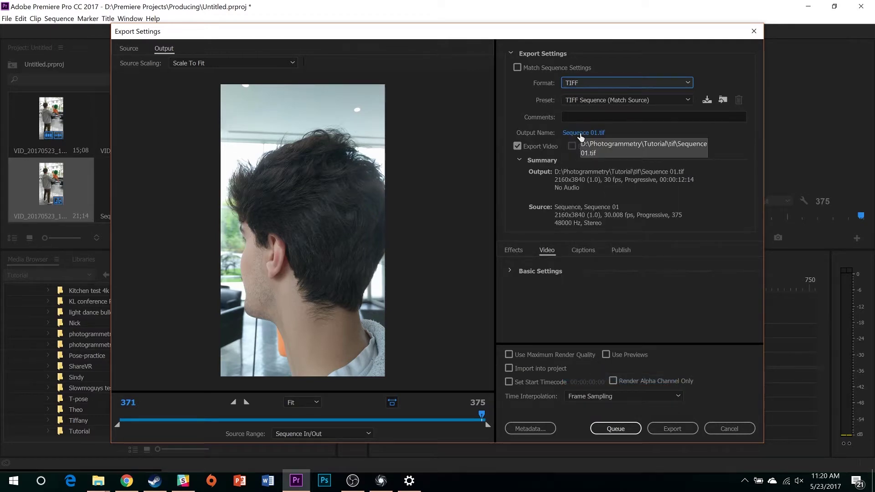
- Choose the export output location and create a new folder inside Tutorial
left_click(580, 133)
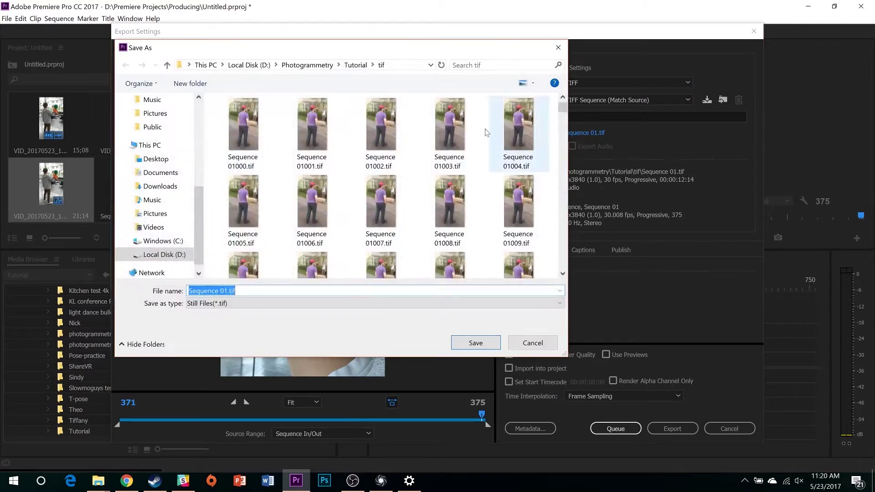
left_click(355, 65)
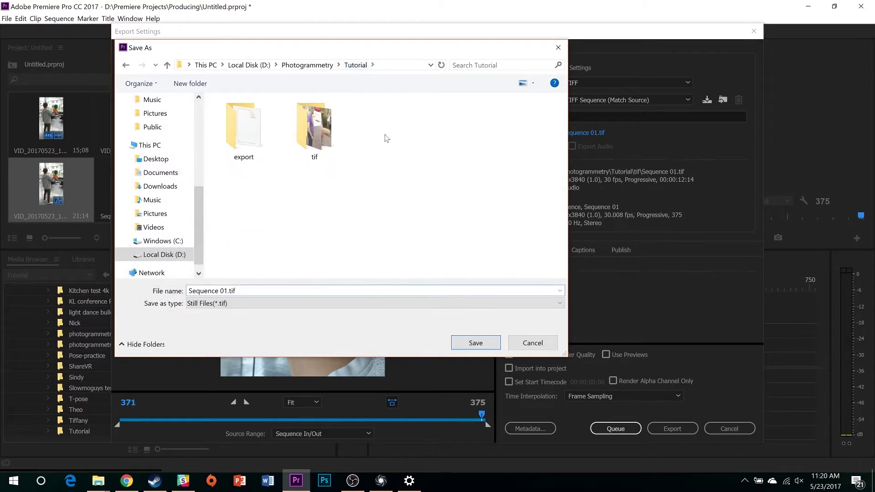
right_click(385, 135)
mouse_move(453, 312)
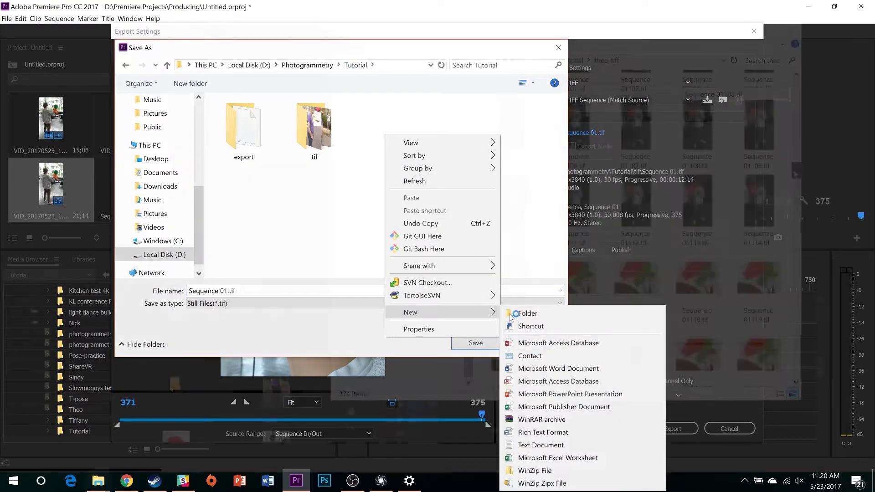
left_click(524, 313)
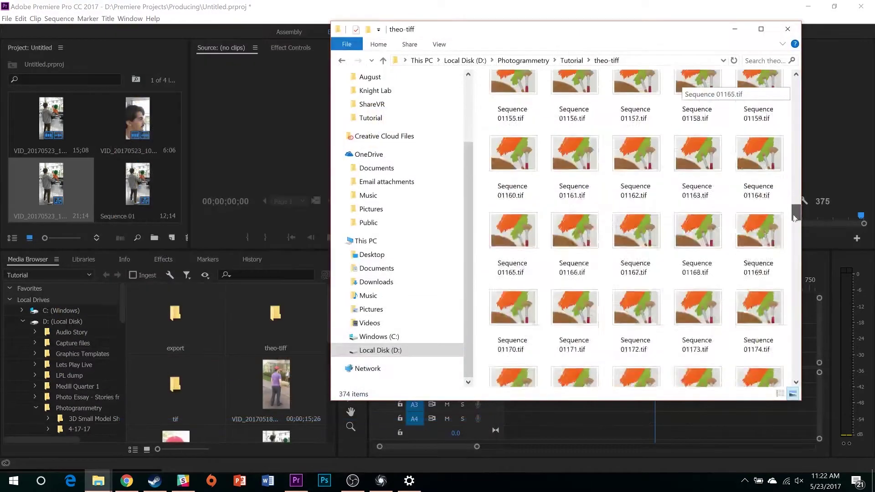
- Scroll through the 374 TIFF frames in theo-tiff, then switch to RealityCapture
left_click_drag(796, 196, 800, 365)
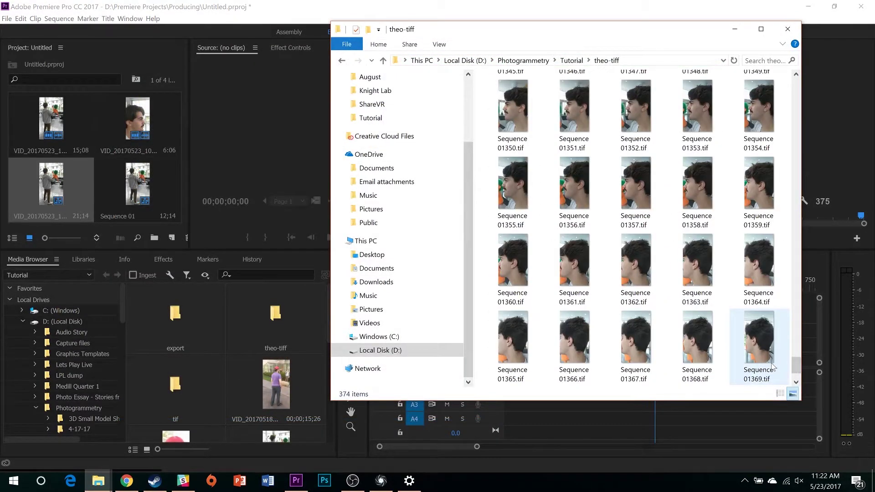
left_click(381, 482)
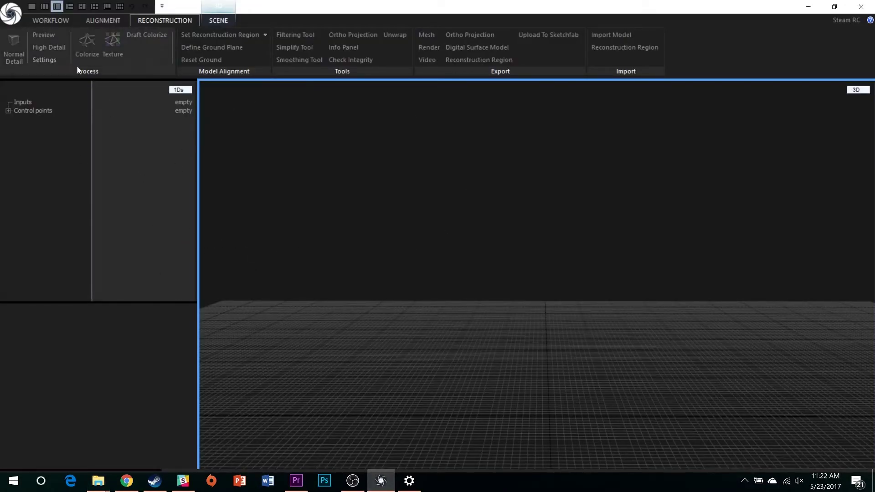
- Import the Tutorial > theo-tiff folder as project inputs using the WORKFLOW tab's Folder command
left_click(47, 21)
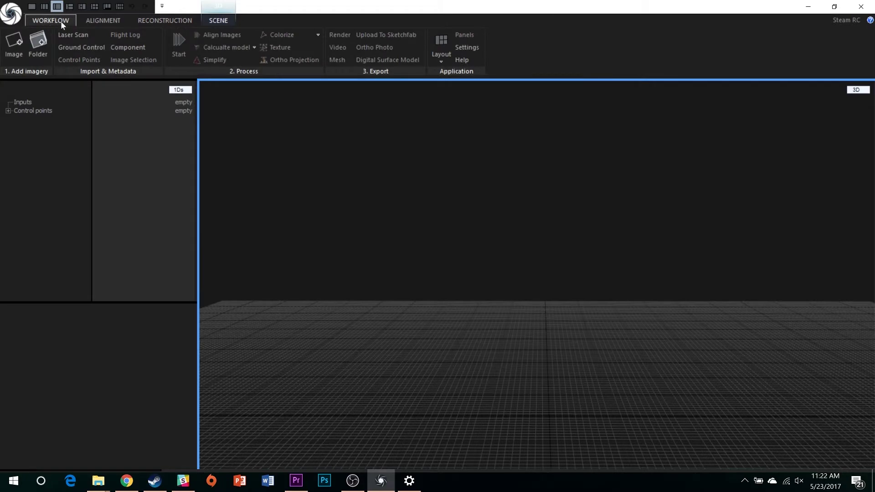
left_click(40, 48)
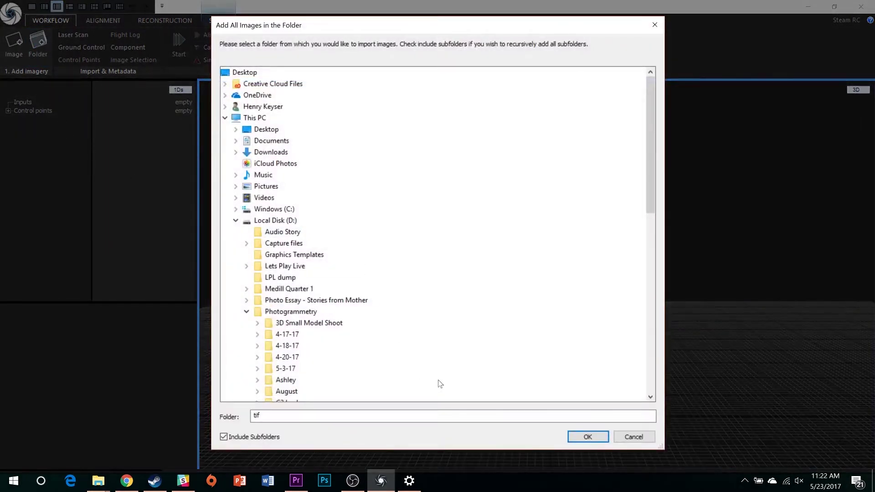
scroll(431, 378, "down", 3)
scroll(410, 364, "down", 8)
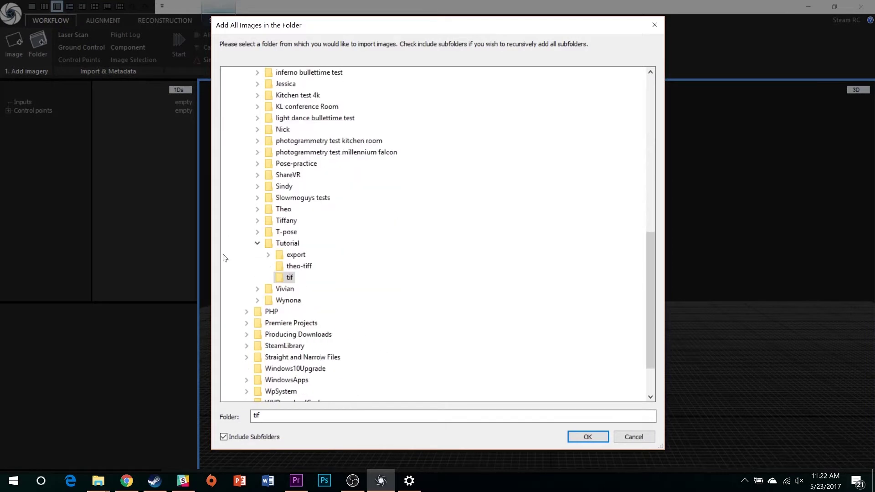
left_click(298, 266)
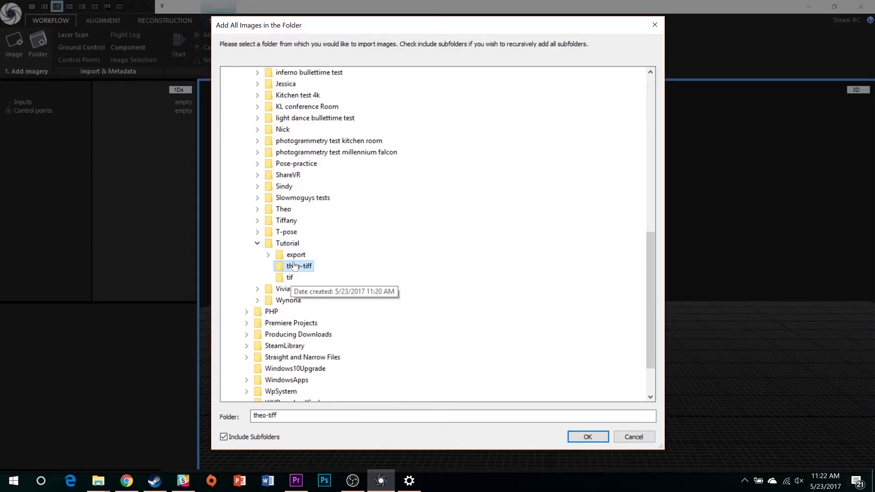
left_click(587, 436)
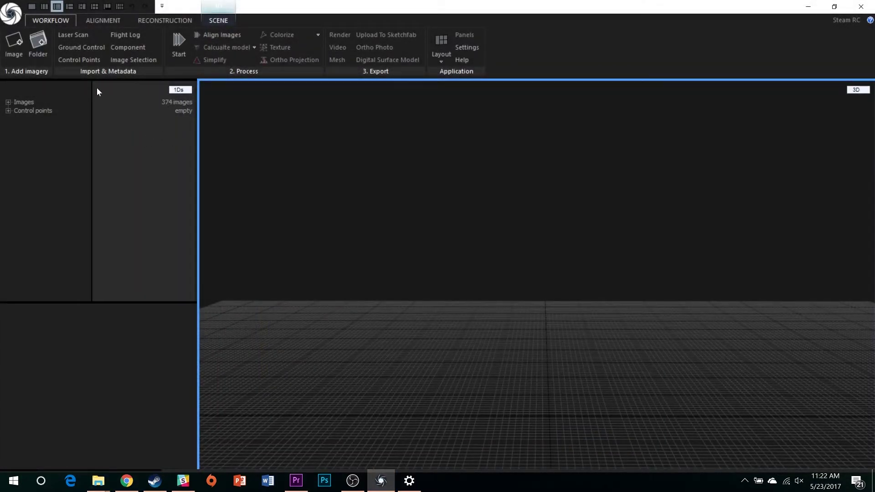
- Run Align Images on all 374 images and orbit the resulting point cloud
left_click(97, 21)
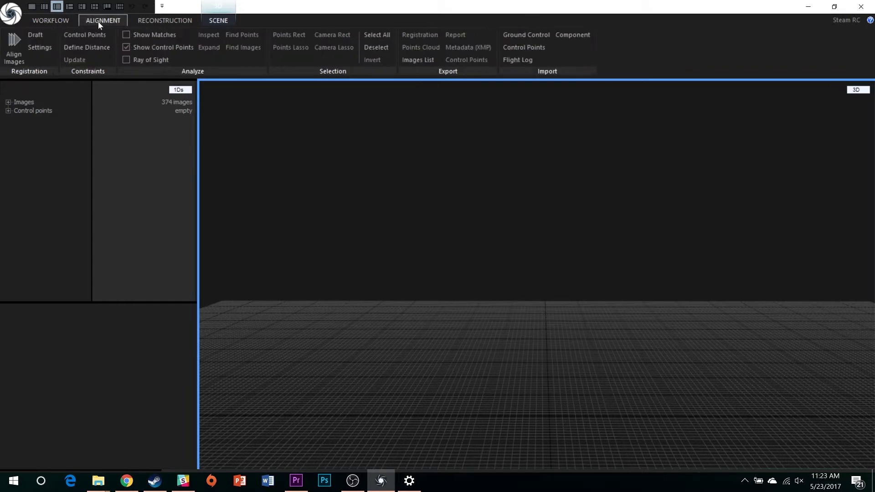
left_click(14, 51)
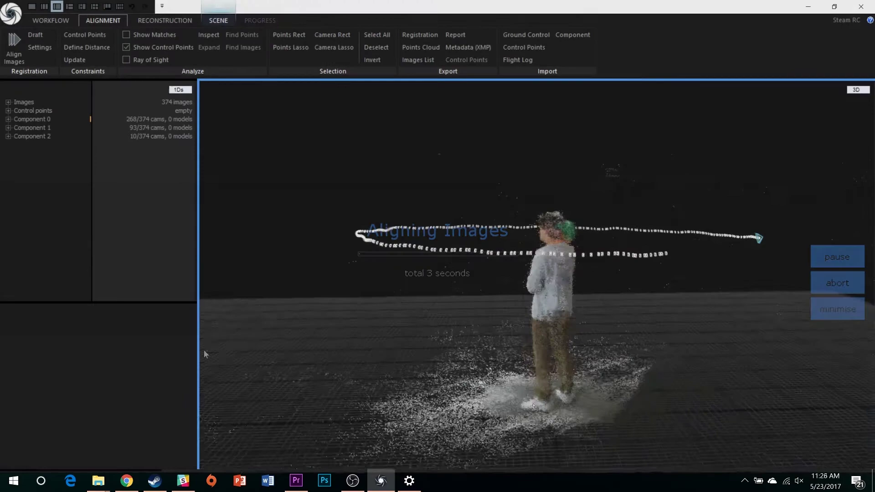
left_click_drag(618, 424, 665, 463)
- Define the ground plane so the point cloud sits level on the grid
left_click(165, 21)
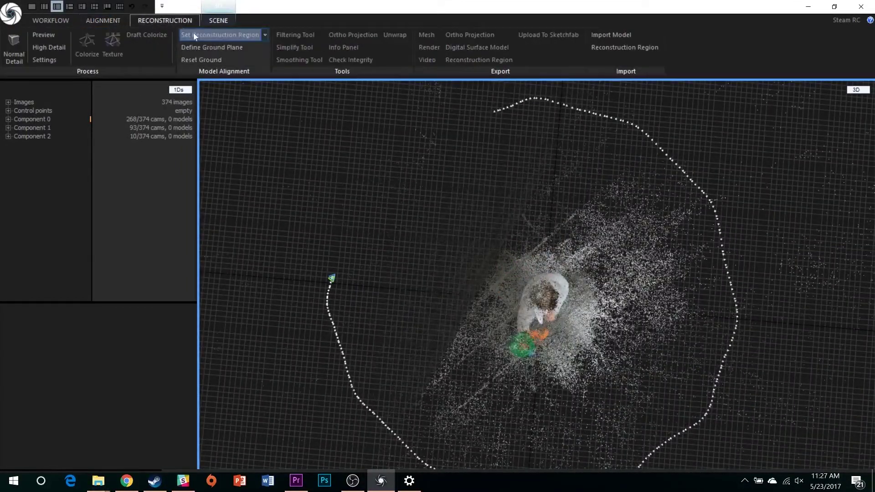
left_click(208, 47)
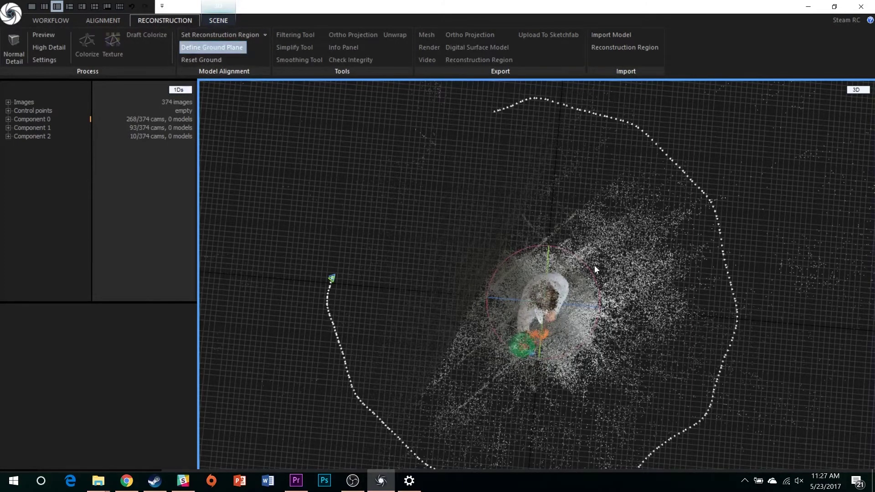
left_click_drag(590, 267, 364, 136)
left_click(212, 47)
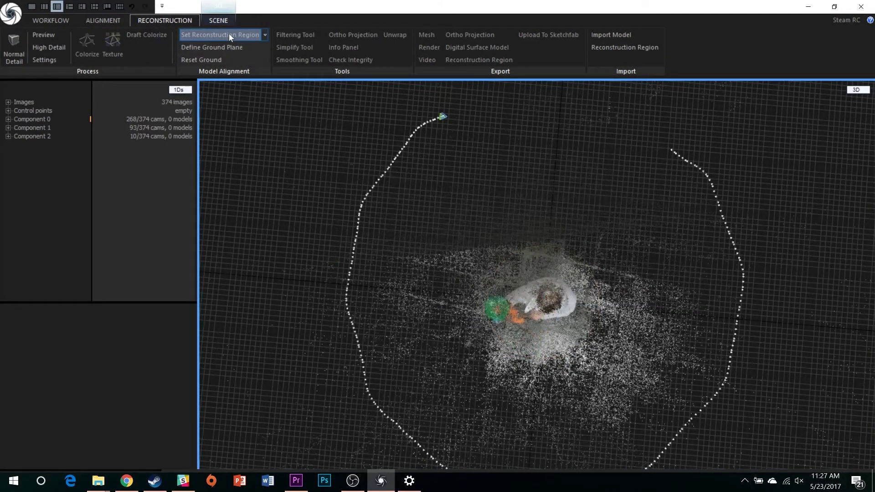
- Draw a reconstruction region box around the man and lower its top to fit
left_click(228, 33)
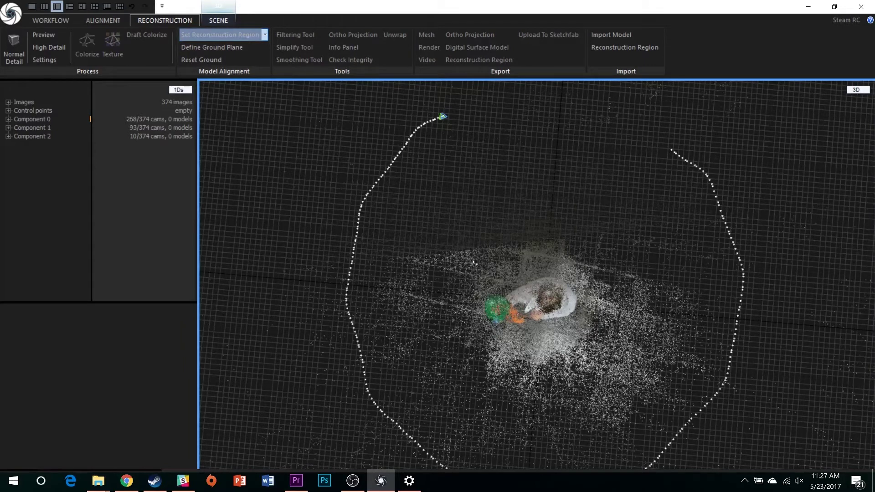
left_click_drag(474, 262, 604, 360)
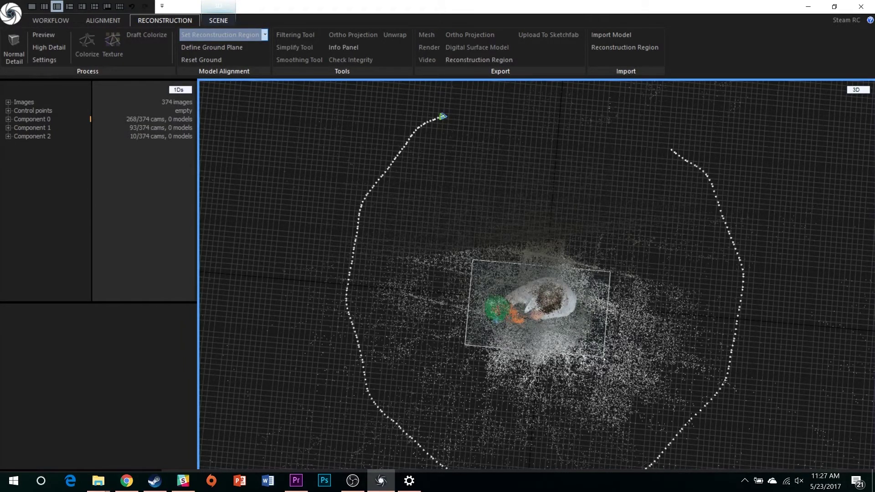
left_click(622, 397)
left_click_drag(622, 396, 527, 253)
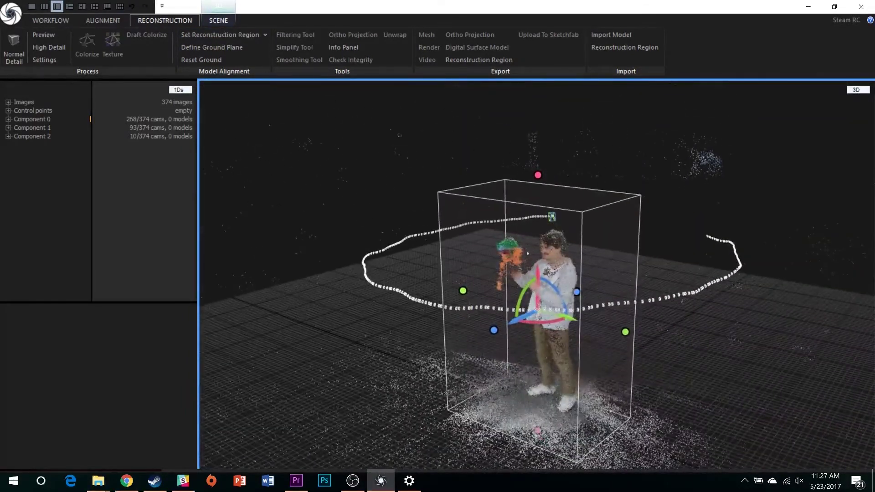
left_click_drag(537, 176, 660, 350)
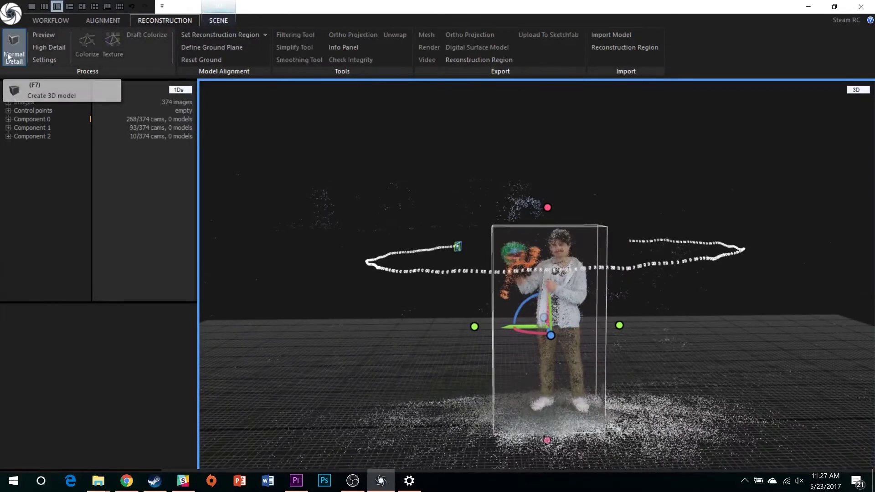
- Run the Normal Detail reconstruction to mesh the man and puppet inside the region box
left_click(13, 57)
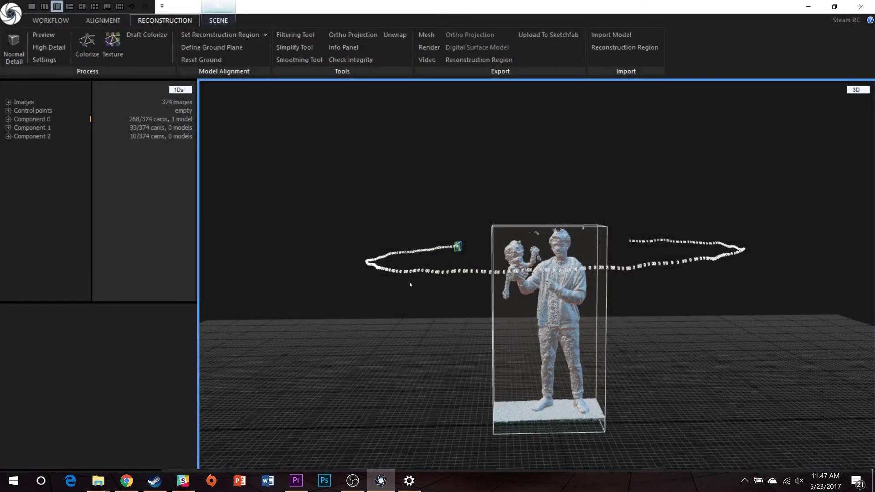
- Simplify Component 0's model to 80,000 triangles with the Simplify Tool, creating Model 2
left_click(9, 119)
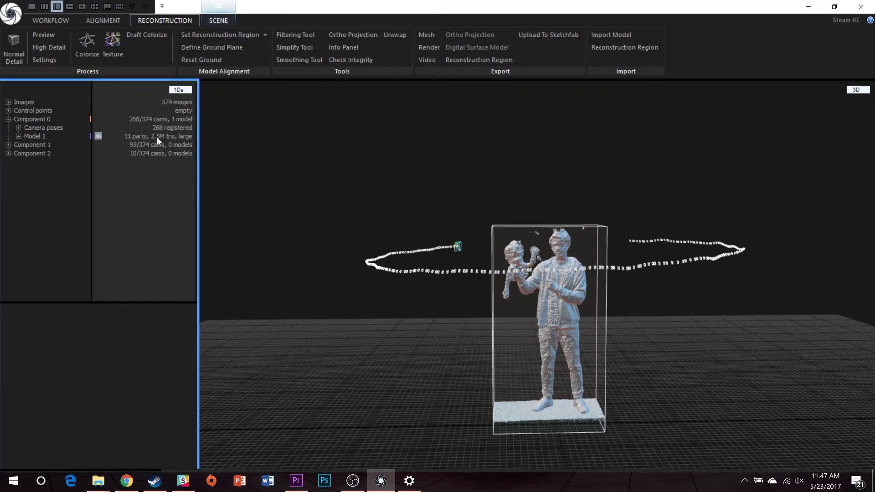
left_click(293, 49)
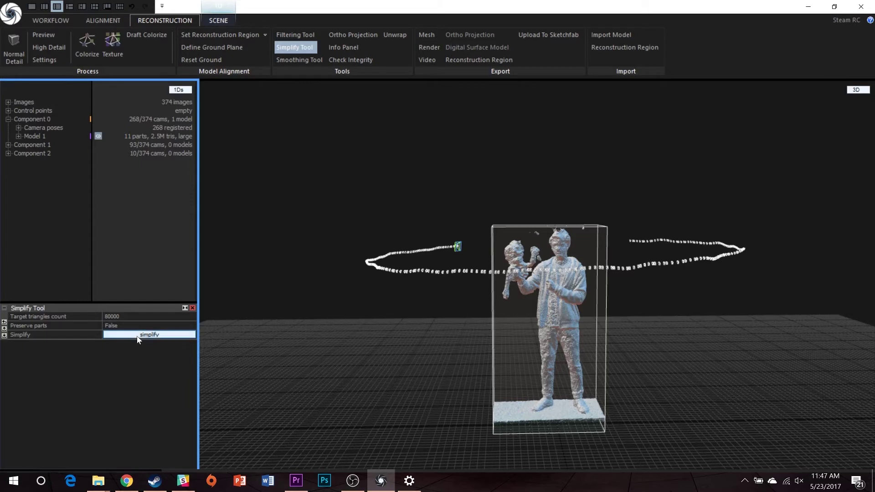
left_click(137, 335)
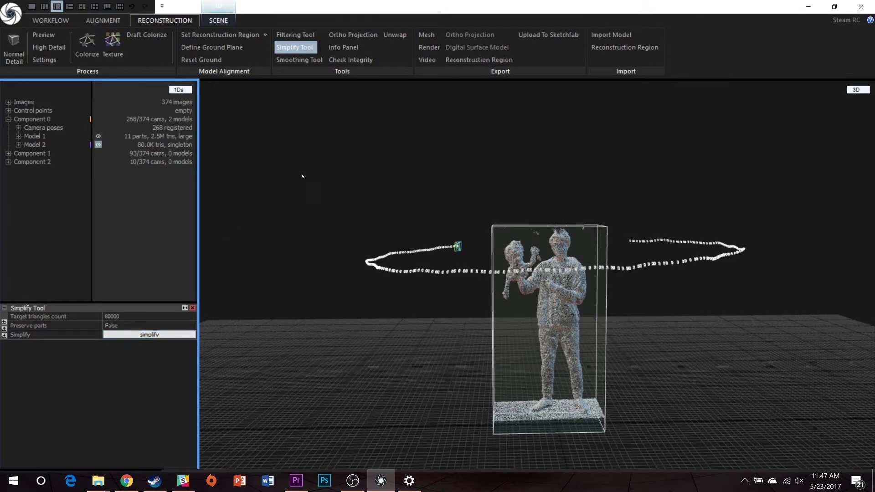
left_click(301, 50)
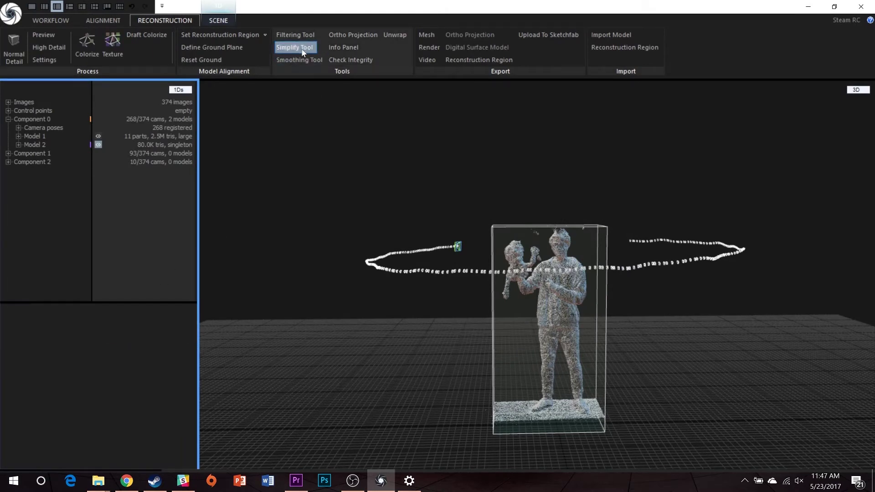
- Unwrap Model 2, compute its colour texture, and orbit to inspect the textured man
left_click(394, 37)
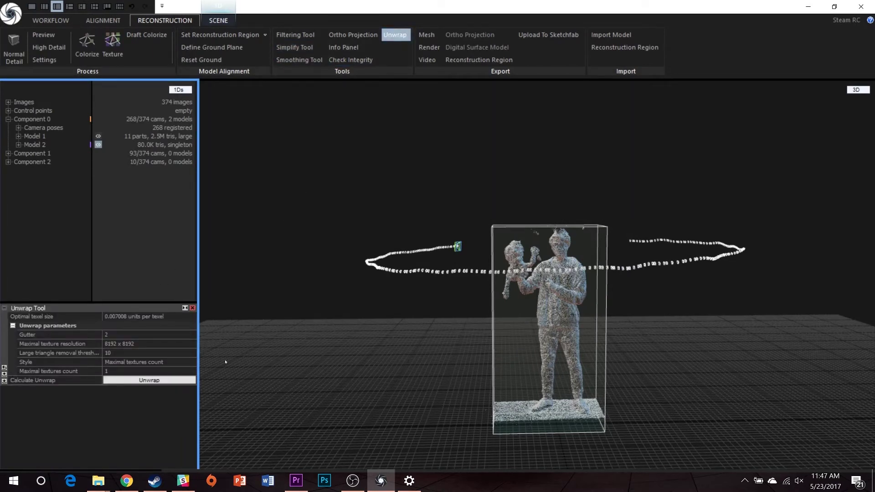
left_click(179, 383)
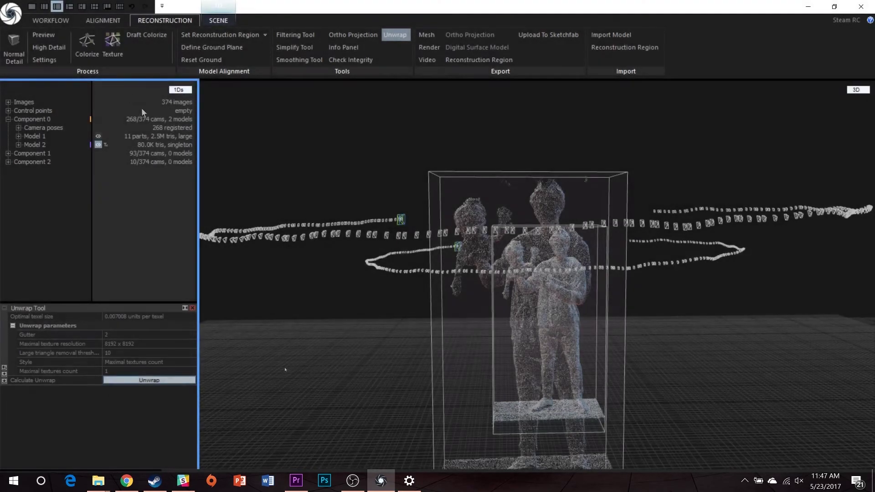
left_click(113, 57)
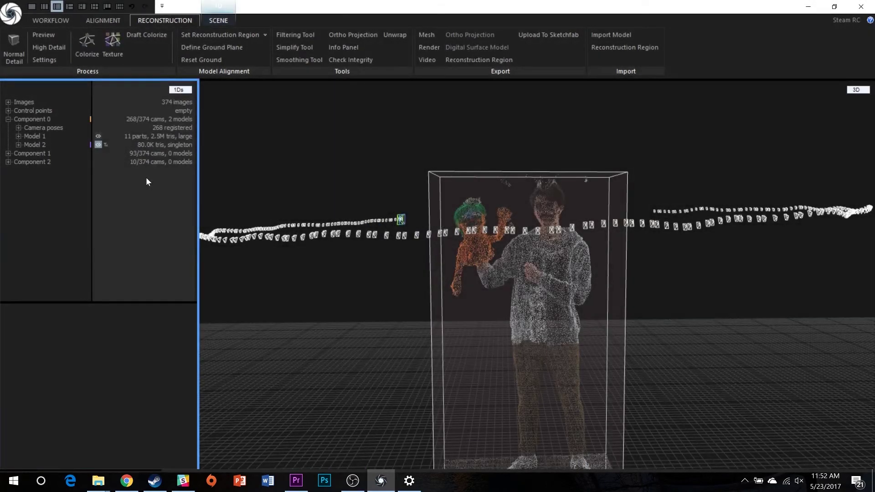
left_click_drag(578, 310, 447, 321)
- Save the project as a new file named 'theo-muppet' in the Tutorial folder
left_click(11, 15)
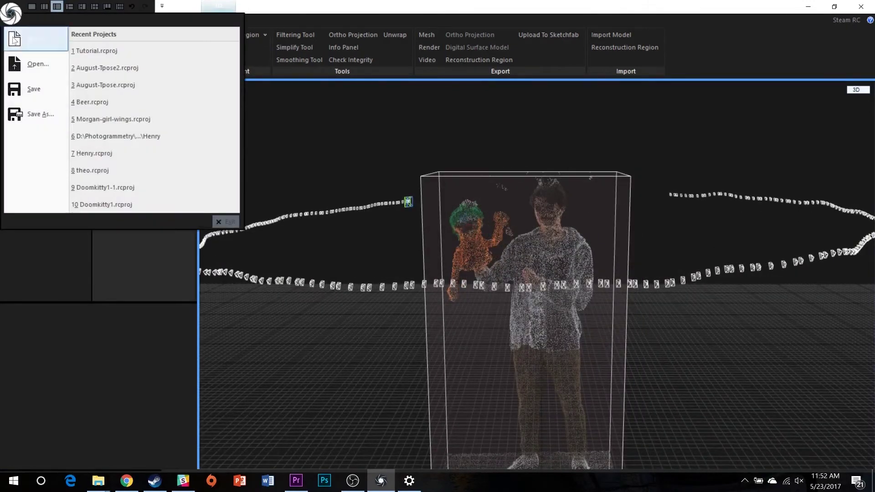
left_click(34, 113)
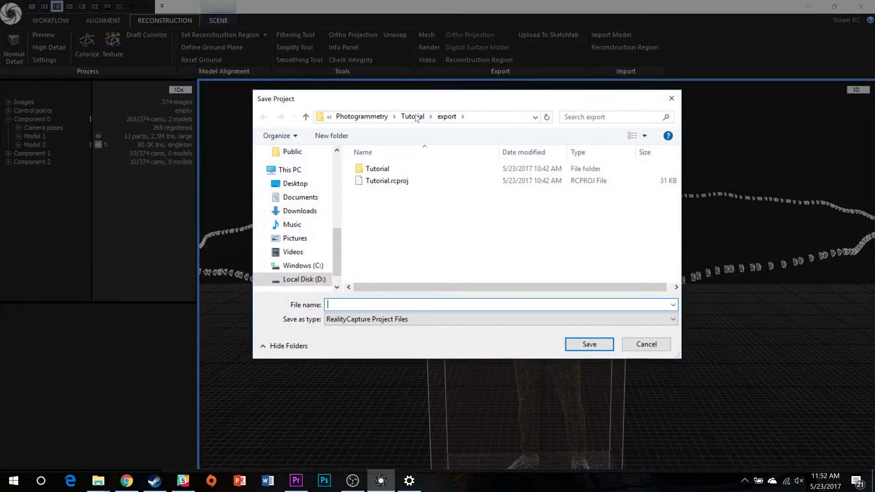
left_click(416, 117)
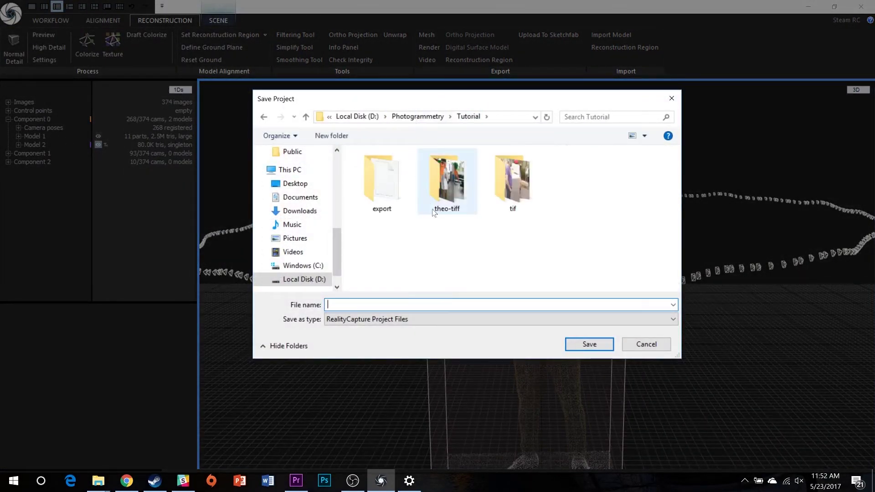
left_click(332, 135)
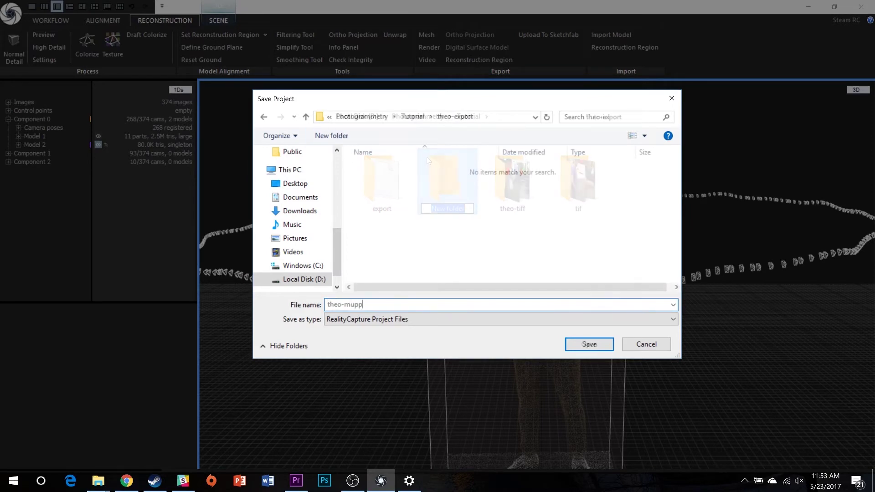
type("et")
key("Return")
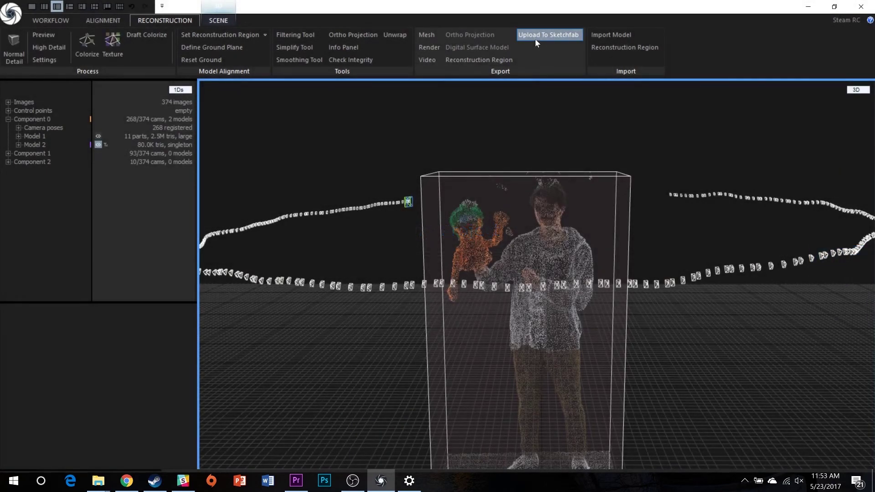
- Upload the model to Sketchfab as Theo-muppet, keeping the default name and options
left_click(535, 36)
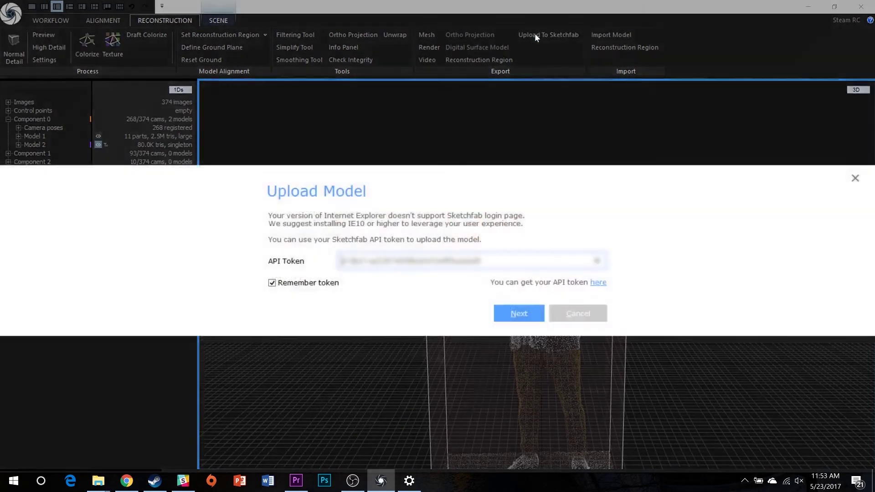
left_click(512, 316)
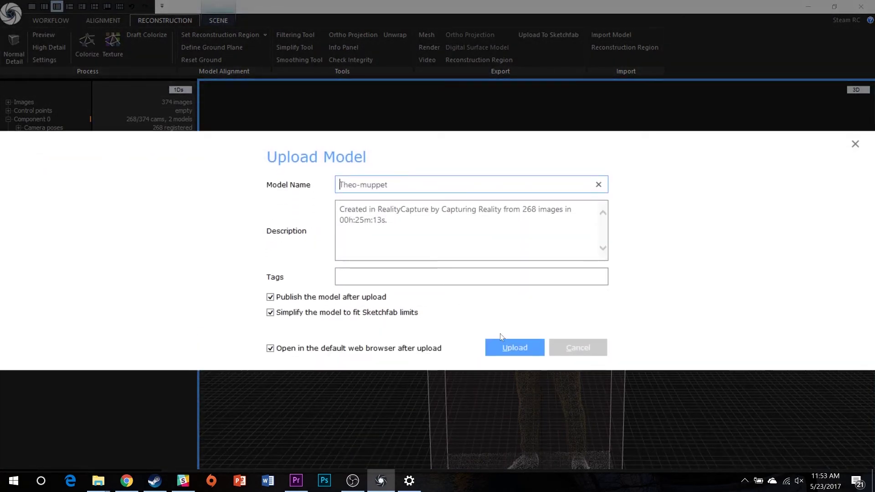
left_click(510, 346)
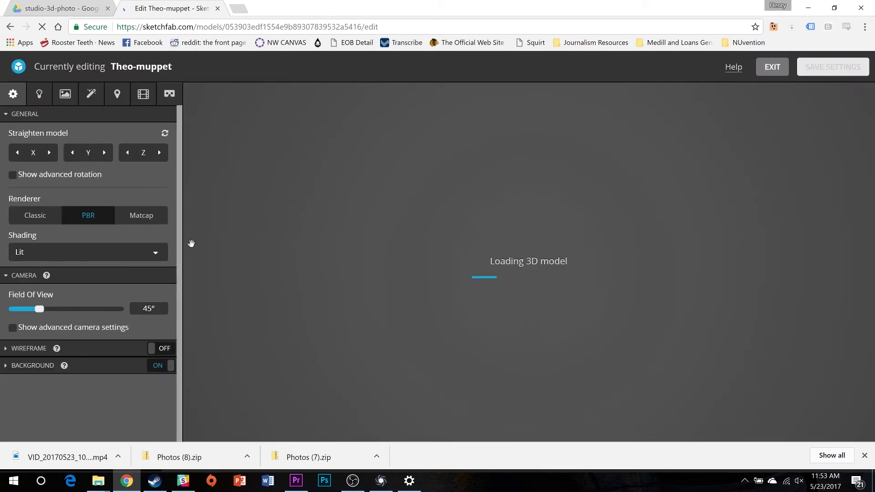
- Set the model's shading to Shadeless and straighten it on Z to face front
left_click(85, 251)
left_click(74, 285)
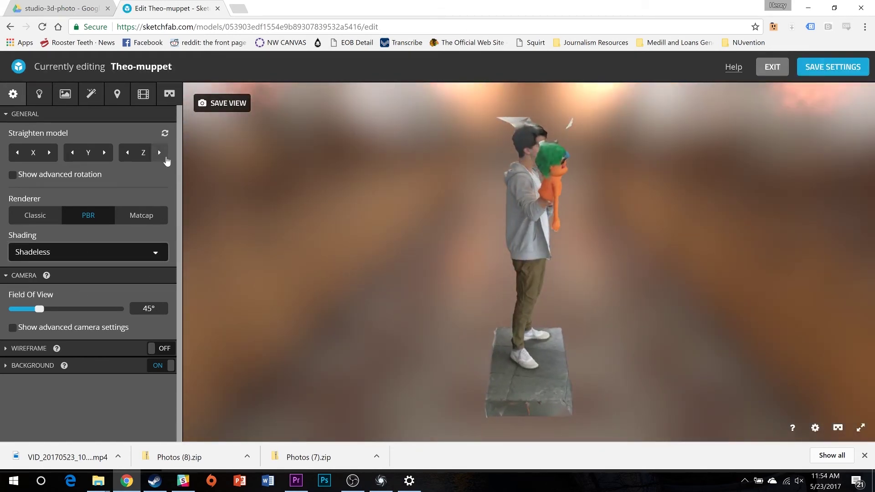
left_click(165, 158)
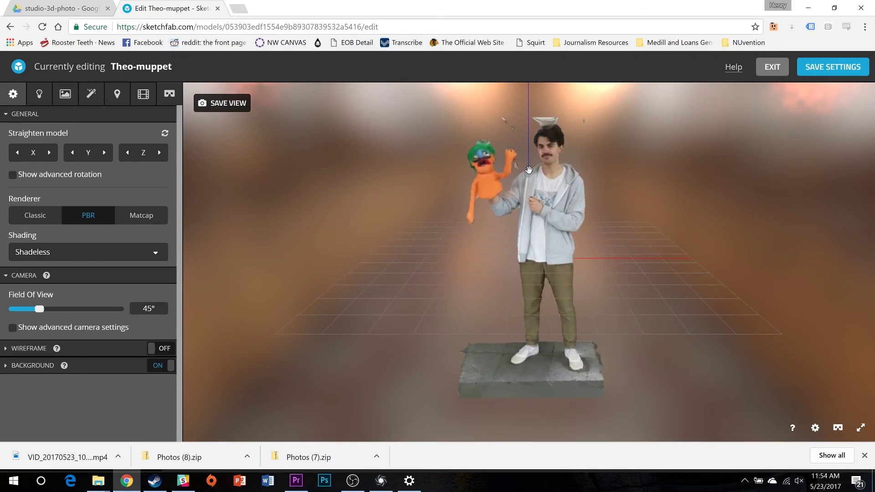
- Frame a close-up of the man and puppet and save it as the model's view
scroll(529, 170, "up", 5)
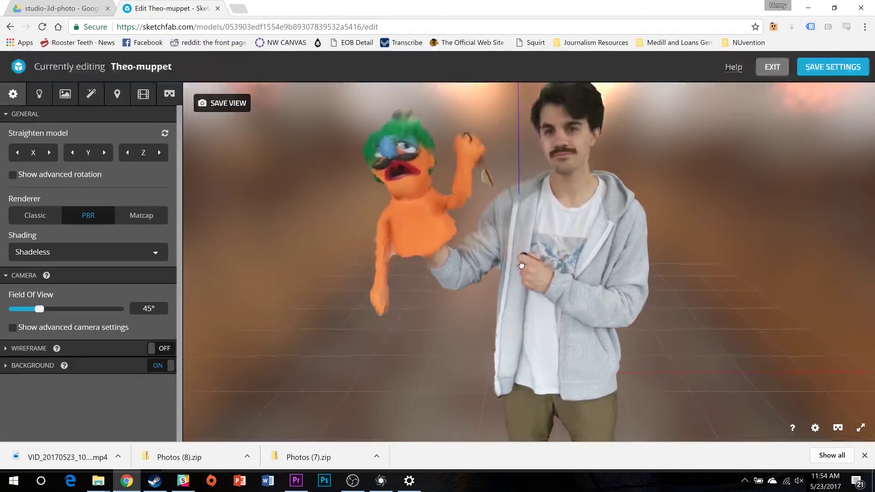
left_click_drag(522, 266, 552, 232)
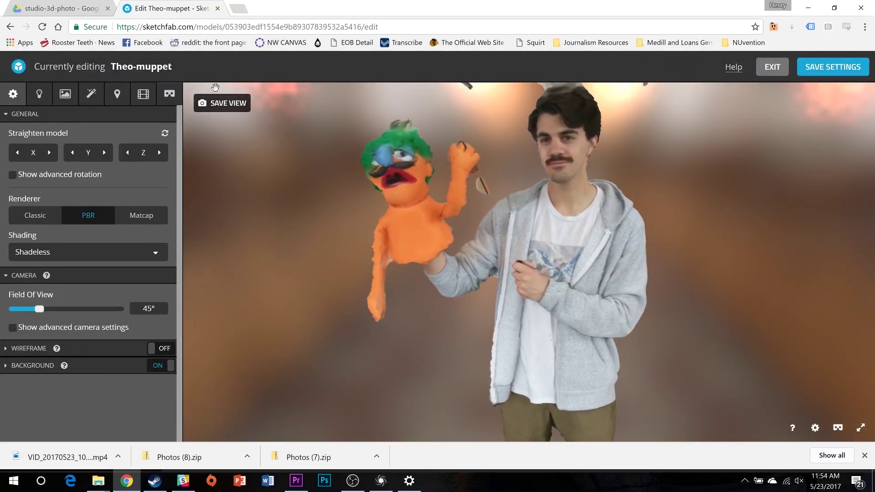
left_click(206, 106)
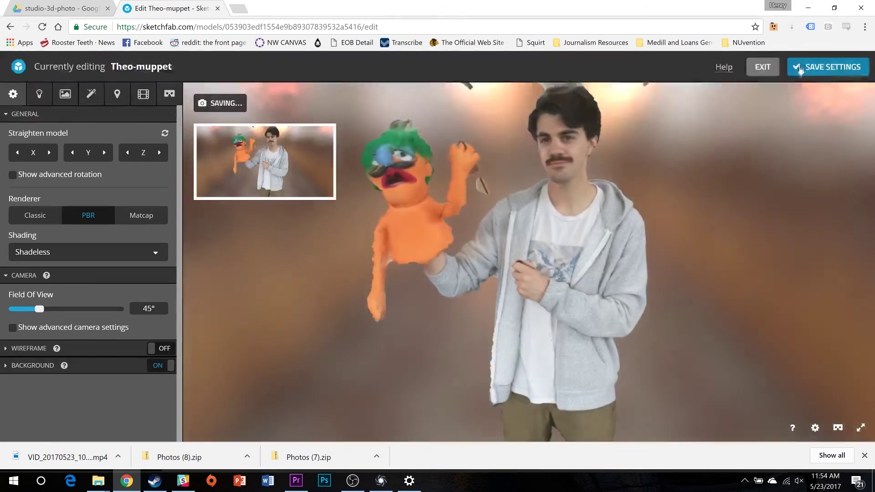